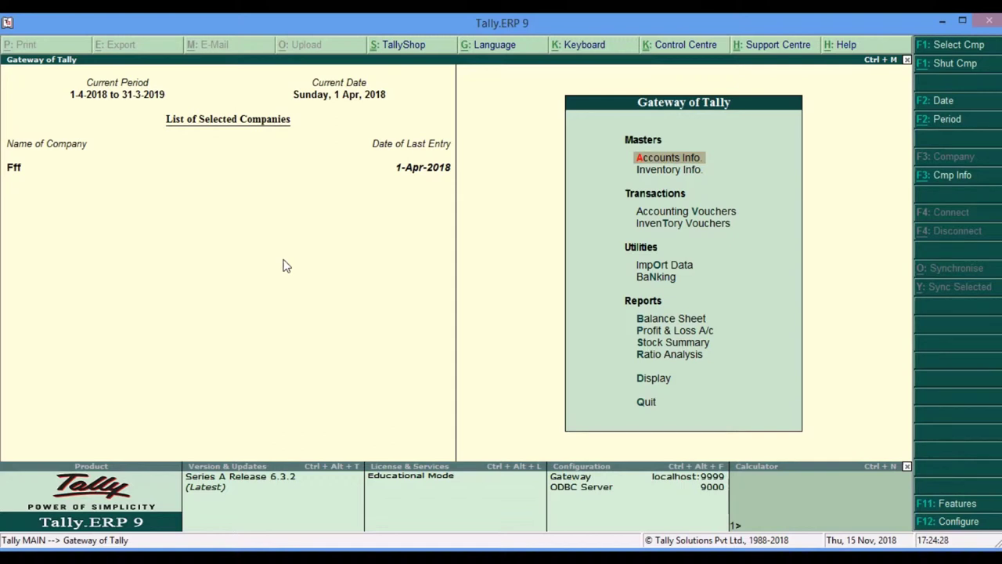
# Open the Company Info menu with Alt+F3 and highlight Create Company.
pyautogui.hotkey('alt', 'F3')
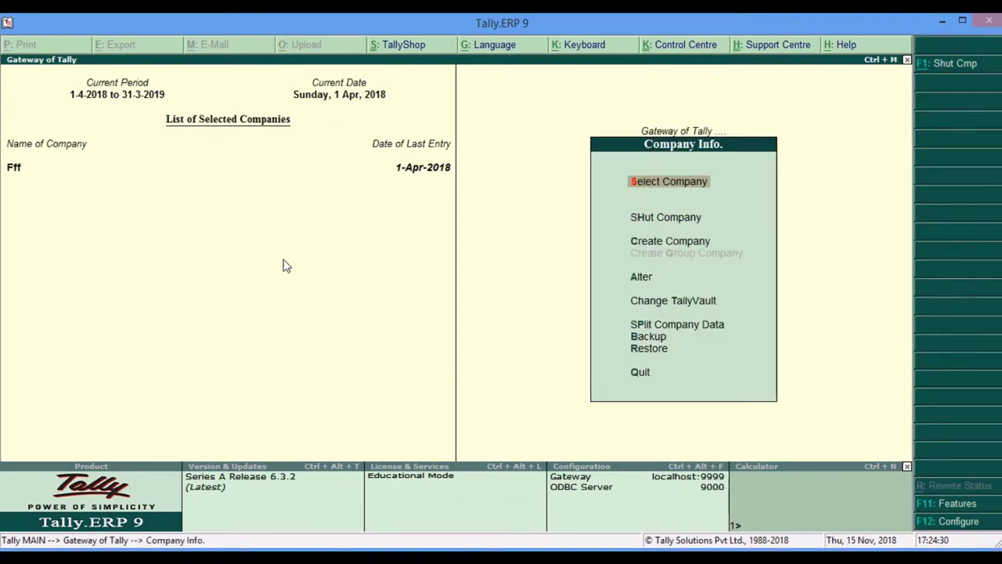
pyautogui.press('Down')
pyautogui.press('Down')
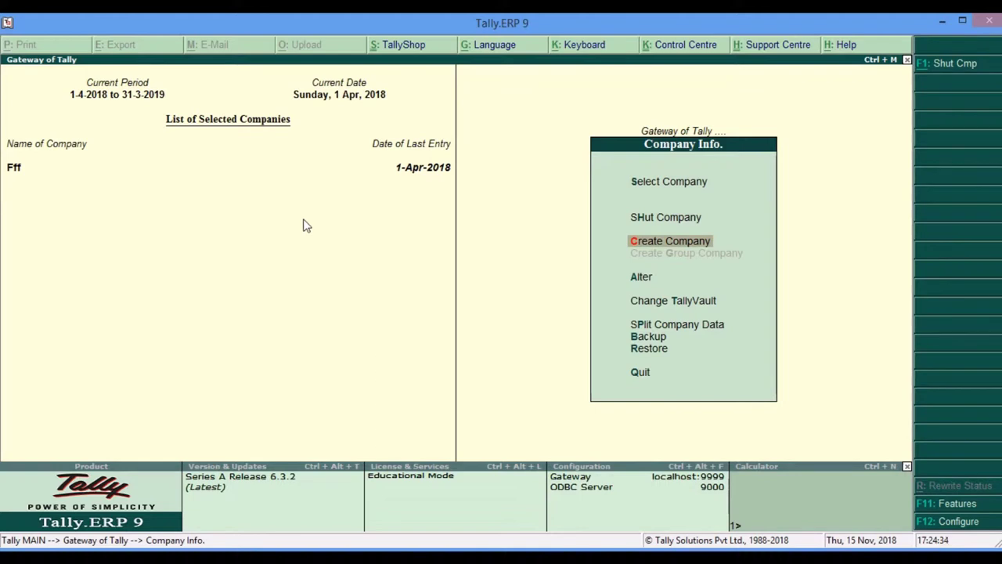
# Create company 'Vihan & Industries', keep its auto-filled mailing name, and enter address 'Lankas Vns'.
pyautogui.click(682, 244)
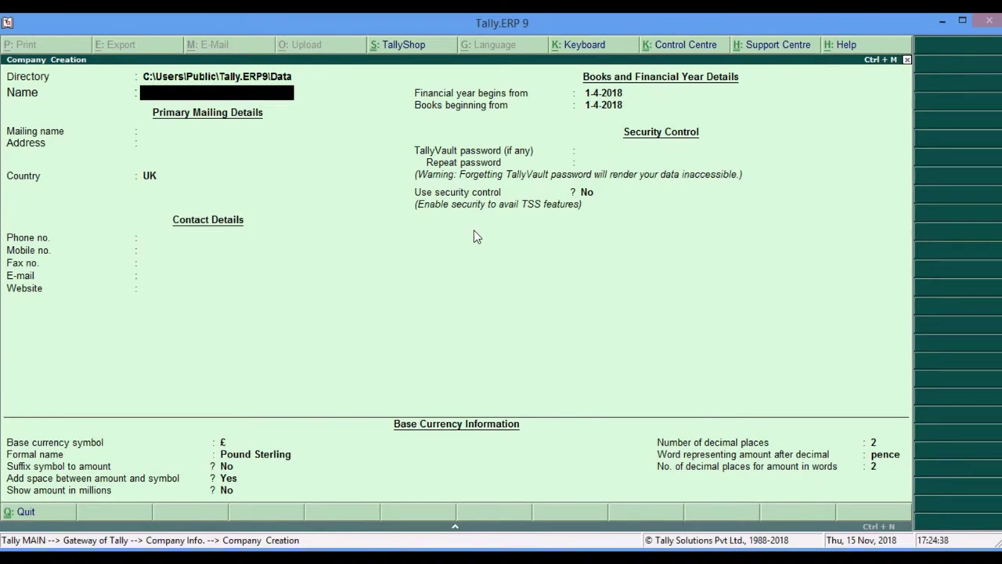
pyautogui.write('Vih')
pyautogui.write('an ')
pyautogui.write('& Indus')
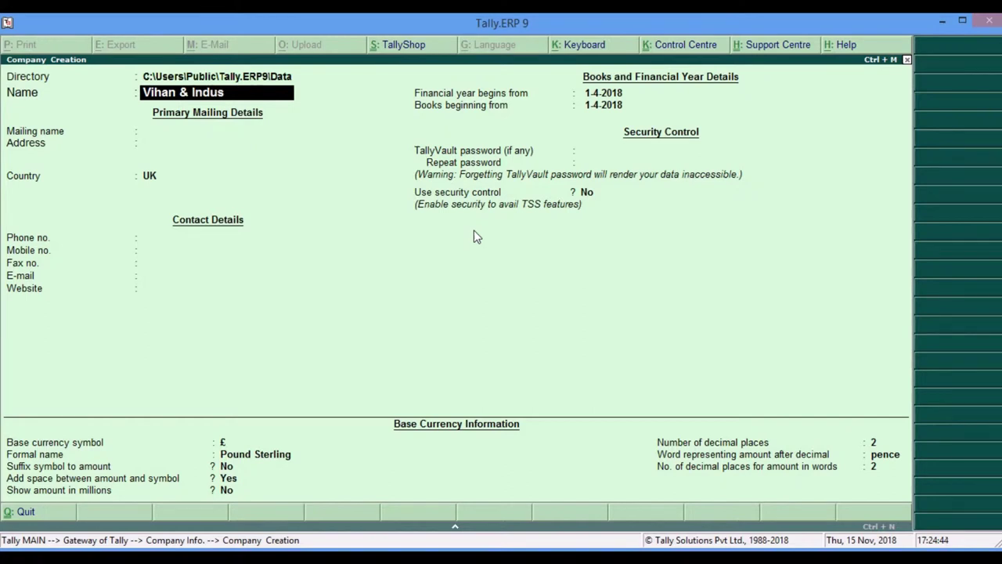
pyautogui.write('tries')
pyautogui.press('Return')
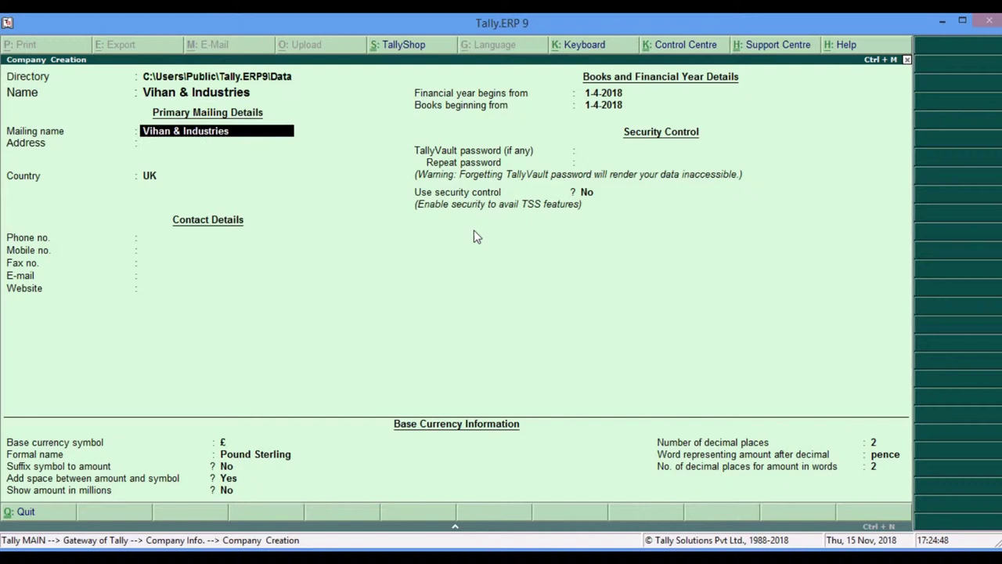
pyautogui.press('Return')
pyautogui.write('L')
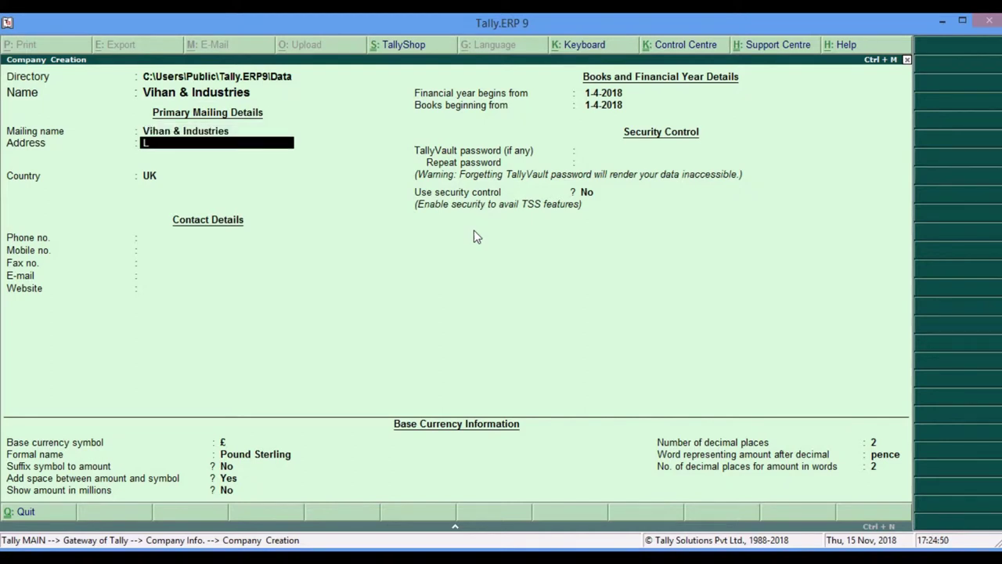
pyautogui.write('ankas')
pyautogui.write(' Vns')
# Set the company's country to India, state to Uttar Pradesh and pincode 221005.
pyautogui.press('Return')
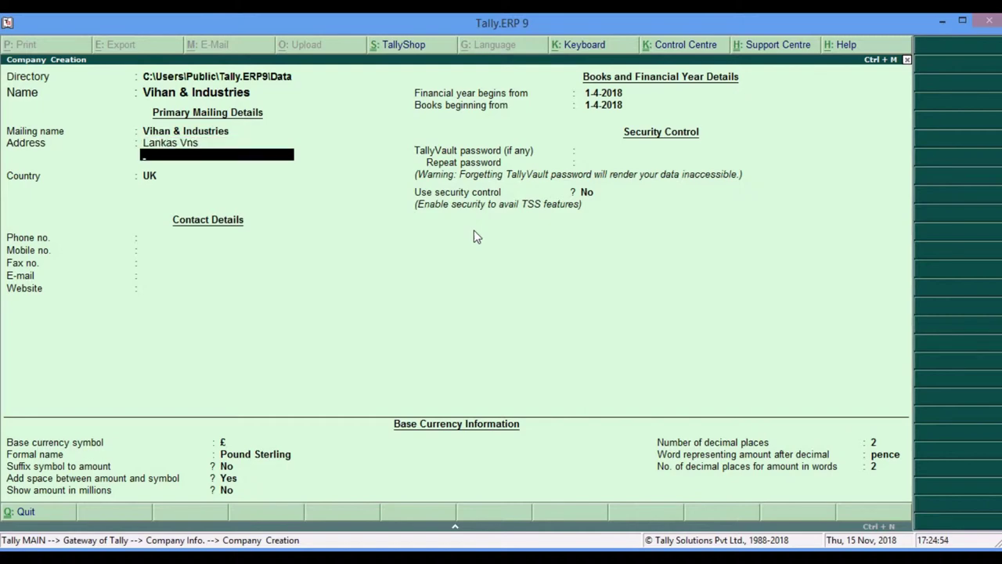
pyautogui.press('Return')
pyautogui.write('i')
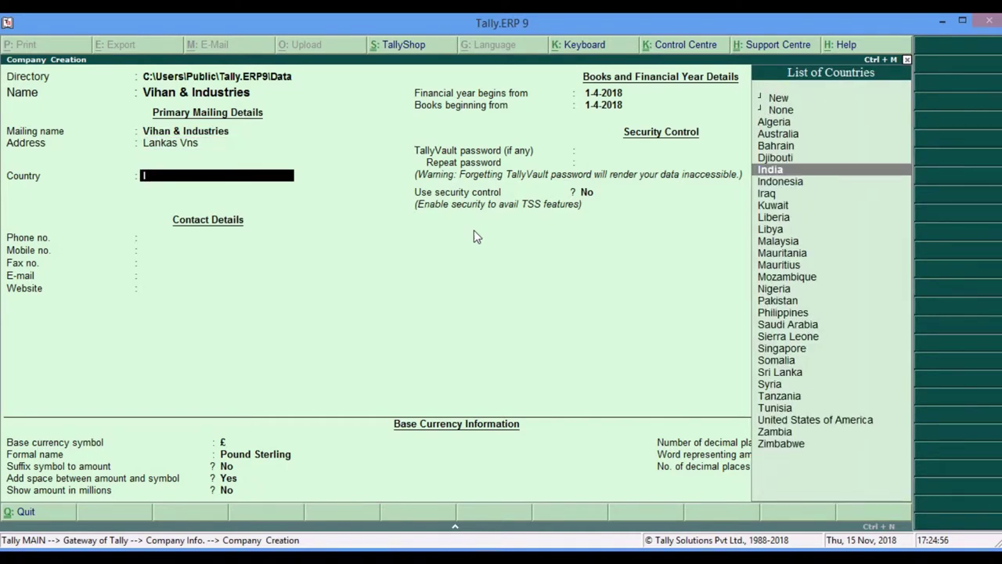
pyautogui.press('Return')
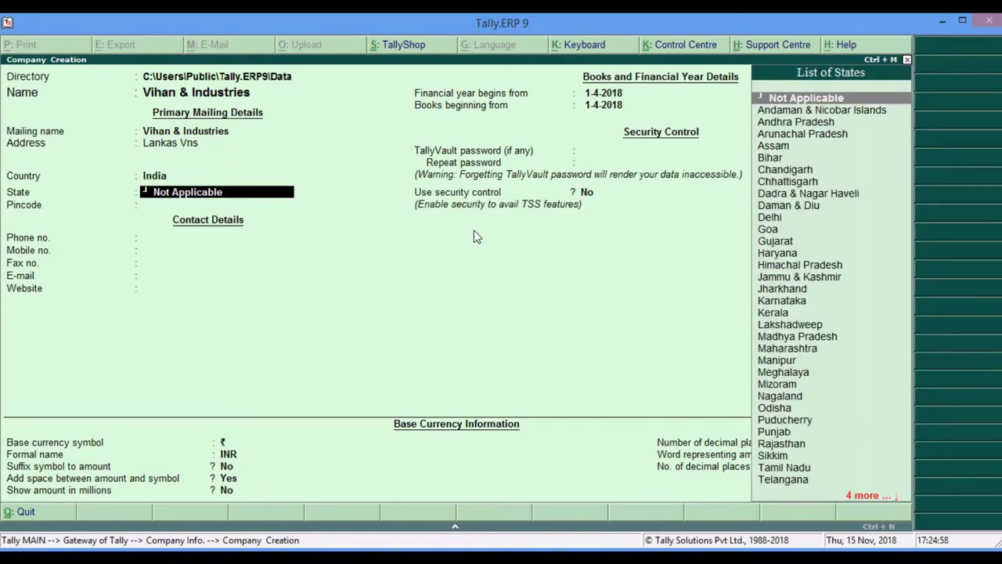
pyautogui.write('U')
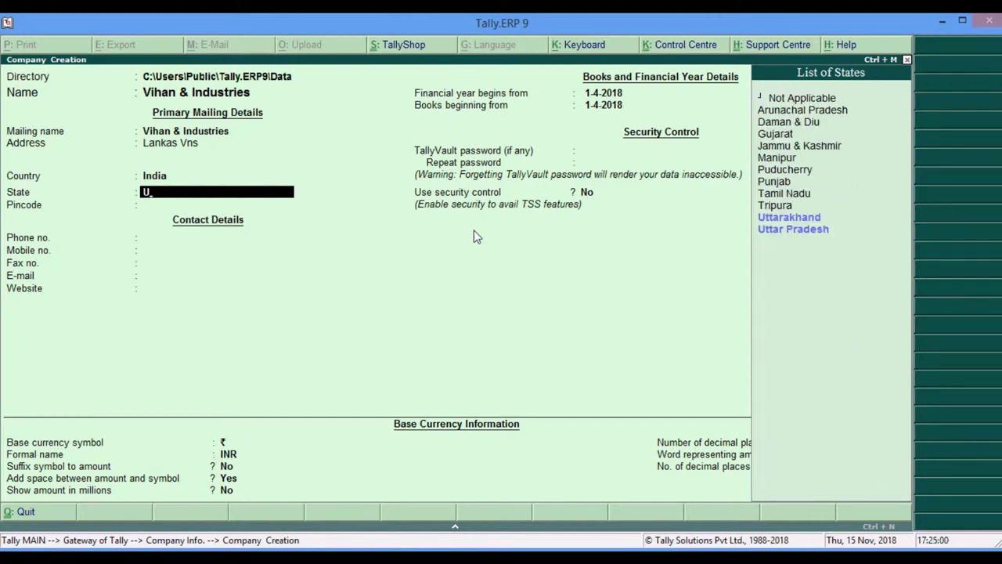
pyautogui.press('Down')
pyautogui.press('Down')
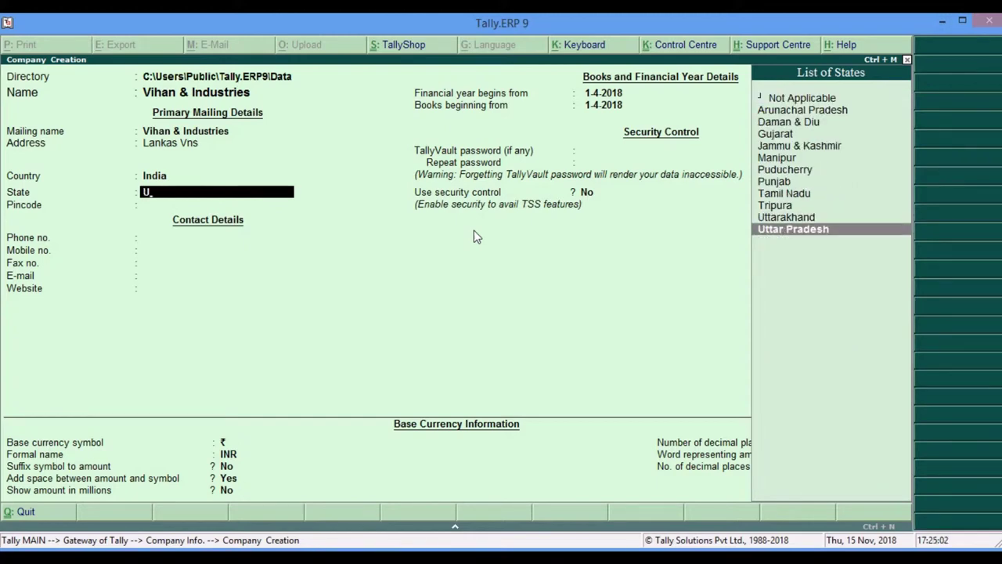
pyautogui.press('Return')
pyautogui.write('221')
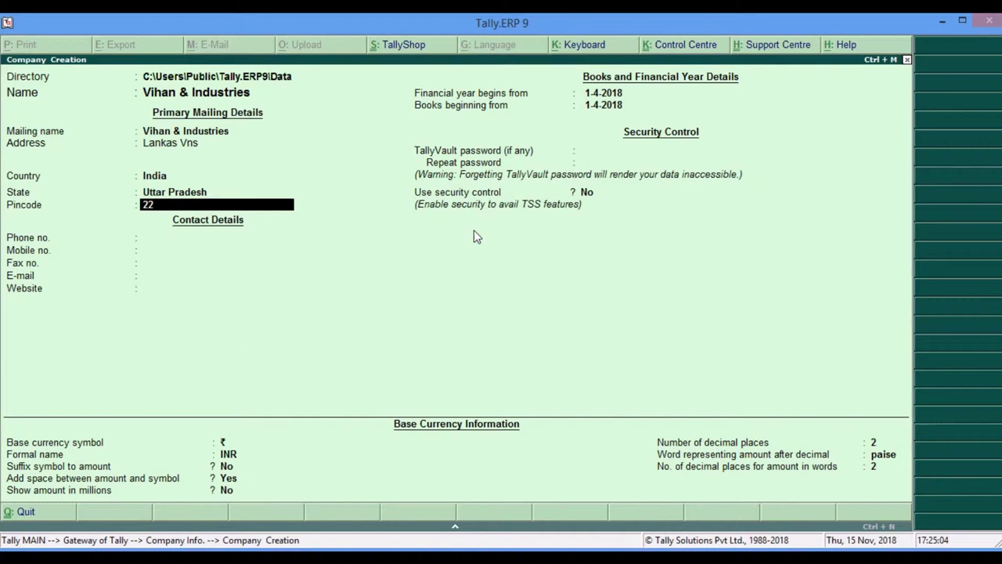
pyautogui.write('005')
# Enter the company's mobile number and e-mail address, leaving the website blank.
pyautogui.press('Return')
pyautogui.press('Return')
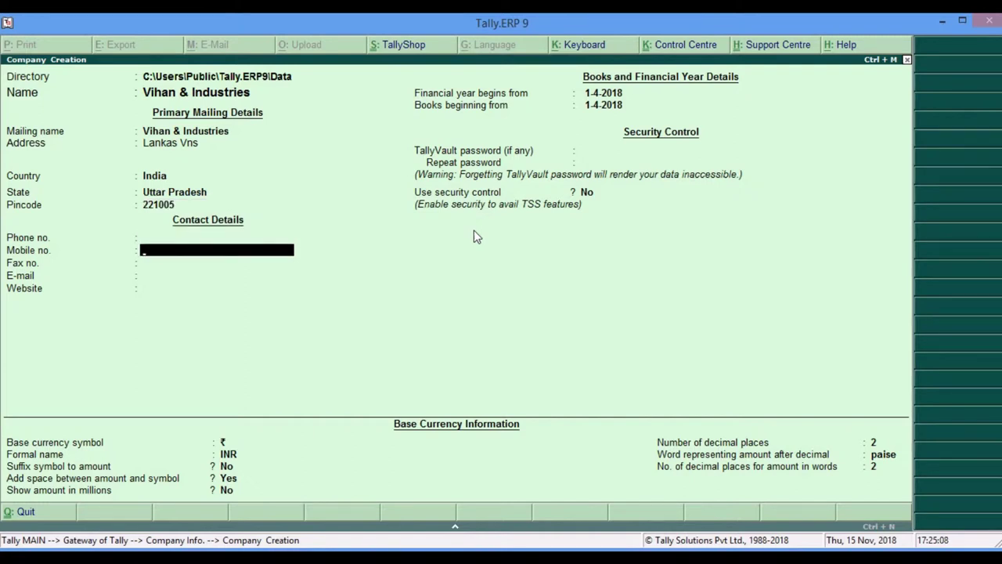
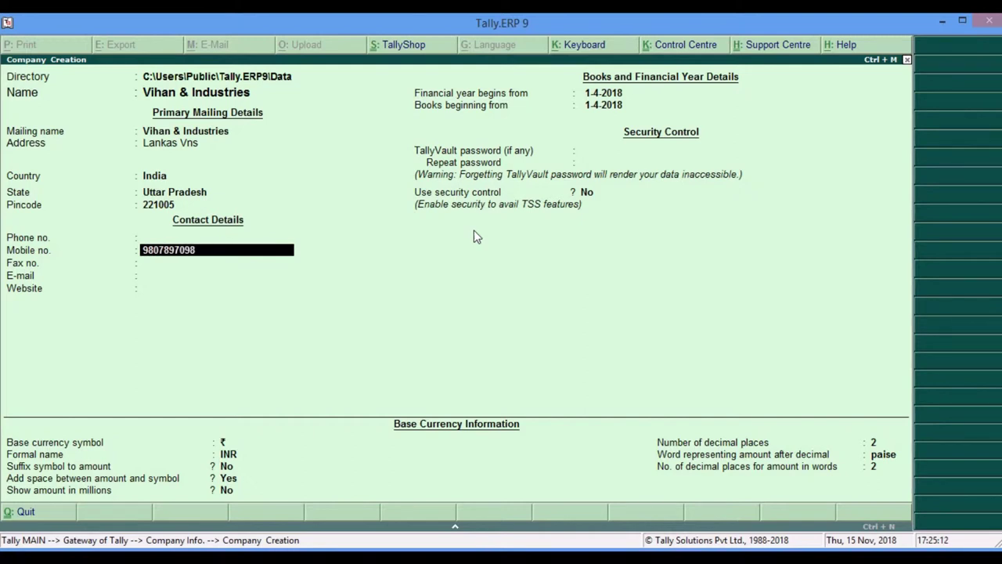
pyautogui.press('Return')
pyautogui.press('Return')
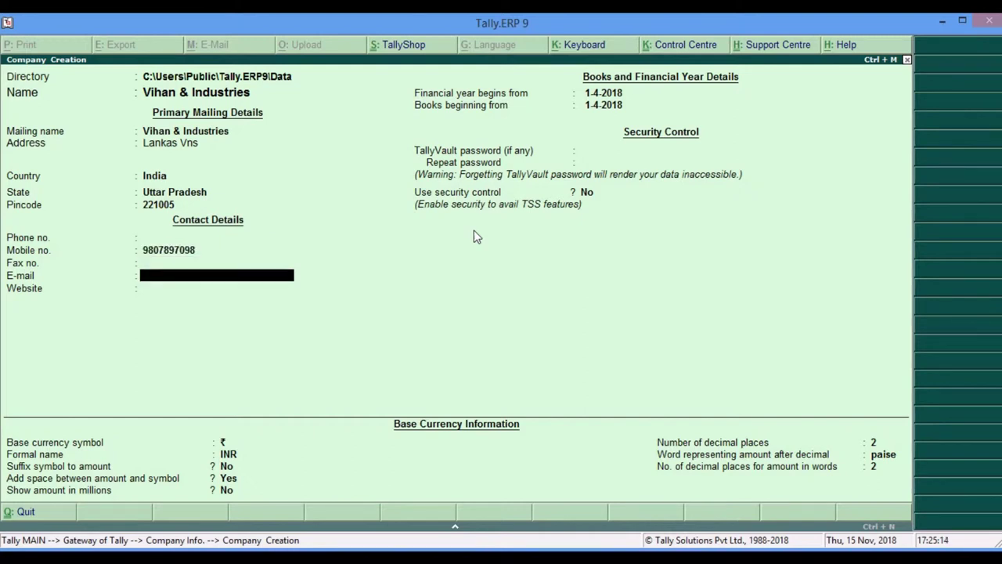
pyautogui.press('Return')
pyautogui.press('BackSpace')
pyautogui.press('BackSpace')
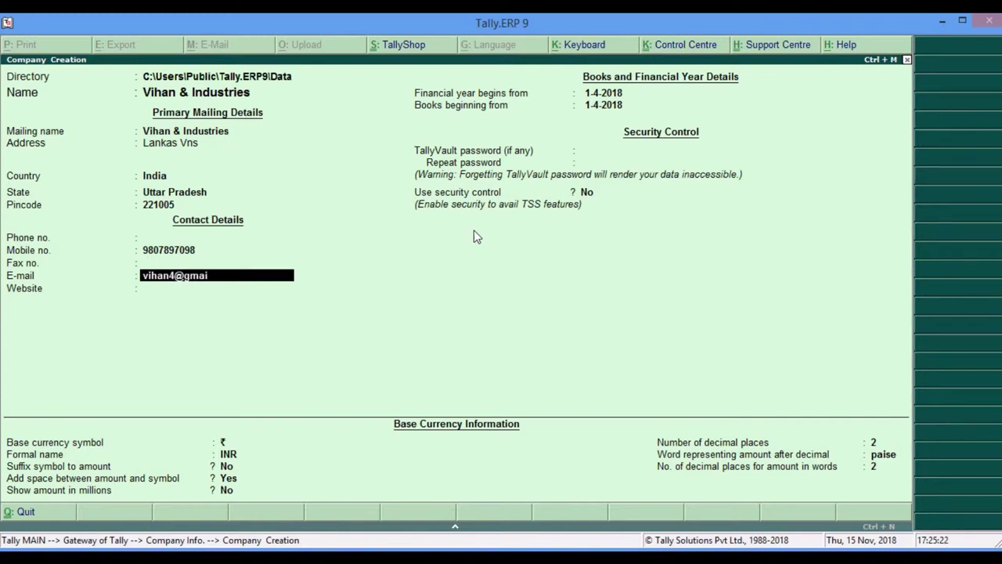
pyautogui.press('Return')
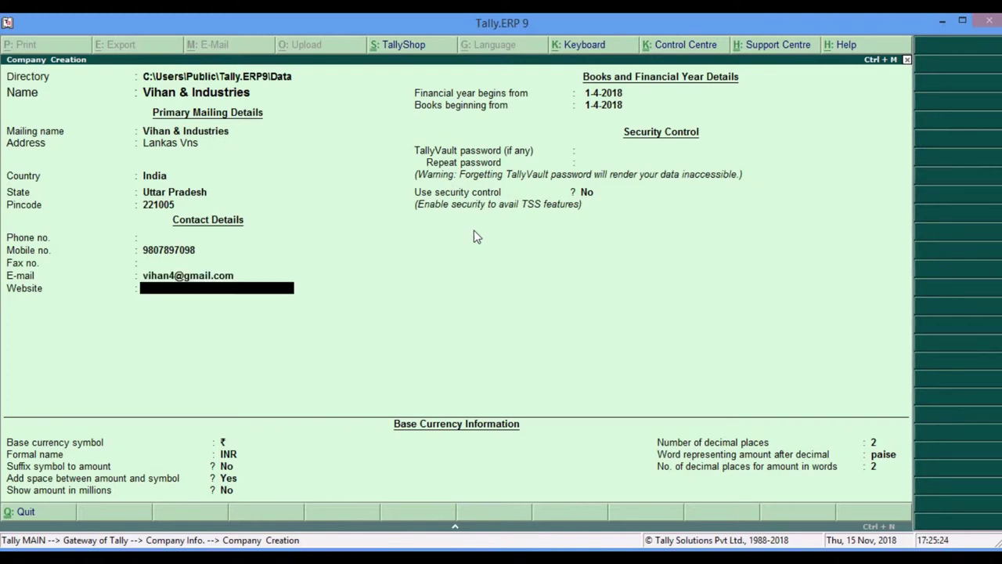
pyautogui.press('Return')
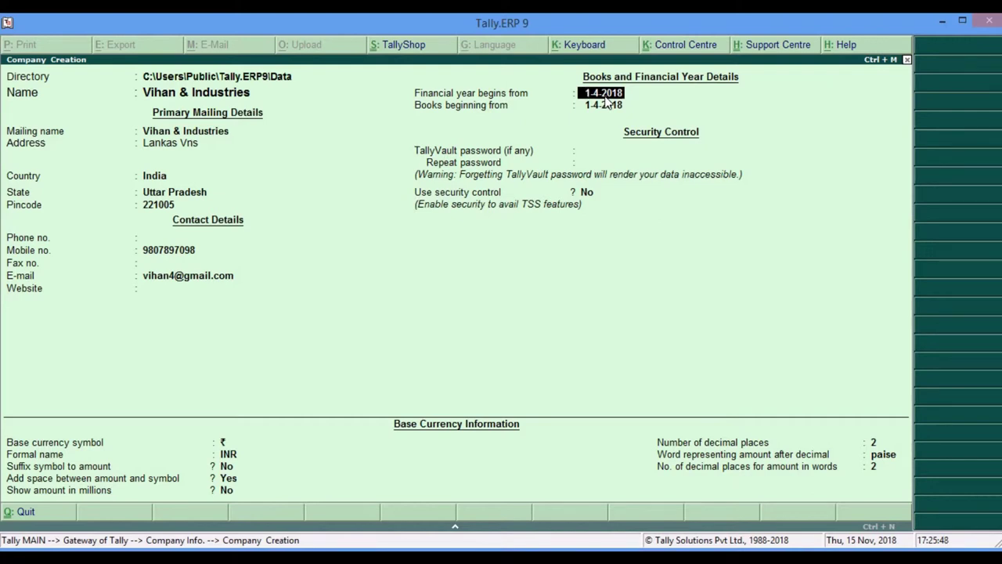
pyautogui.press('Return')
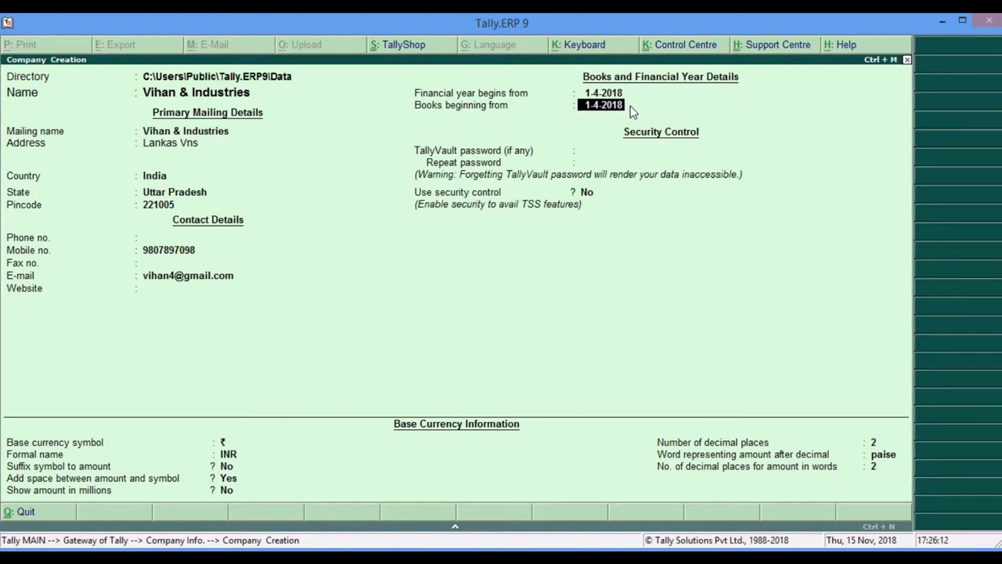
pyautogui.press('Return')
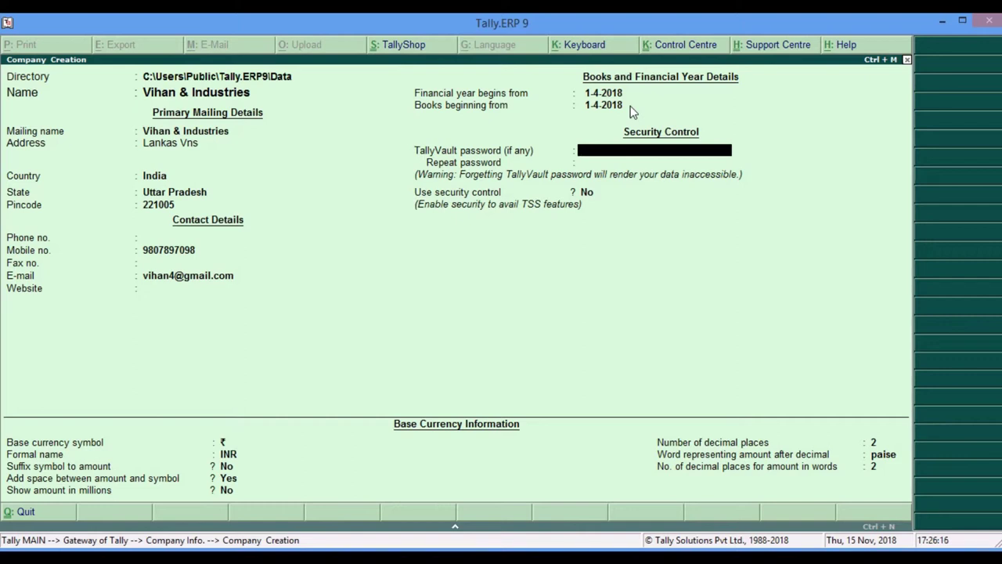
pyautogui.press('Return')
pyautogui.press('Return')
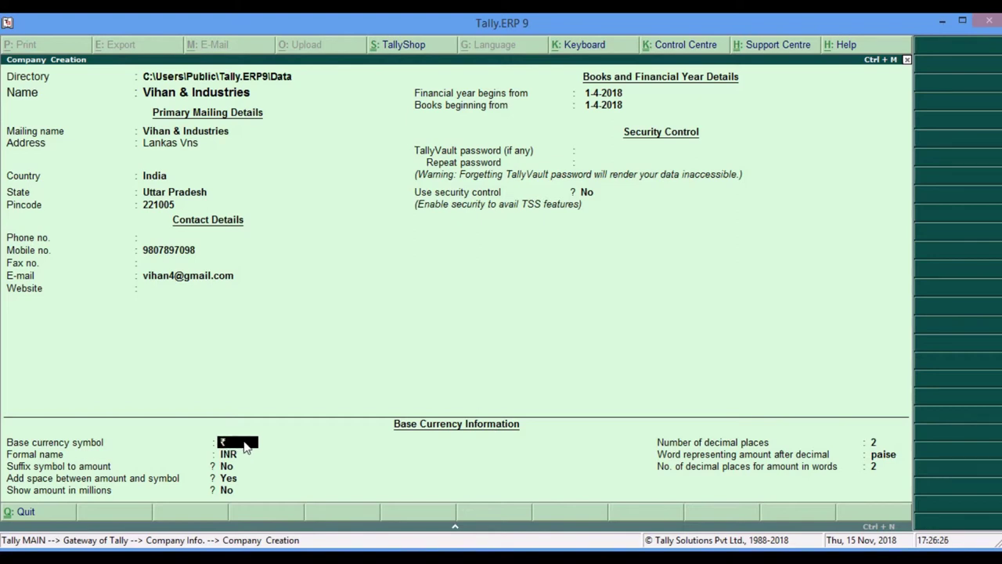
# Accept the default INR currency settings (rupee symbol, 2 decimals, paise) to save the company.
pyautogui.press('Return')
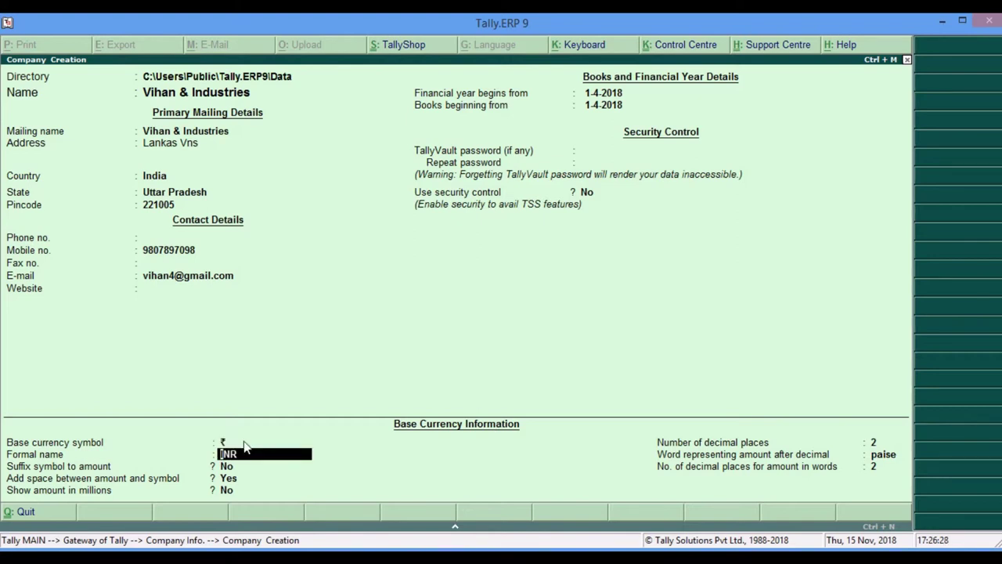
pyautogui.press('Return')
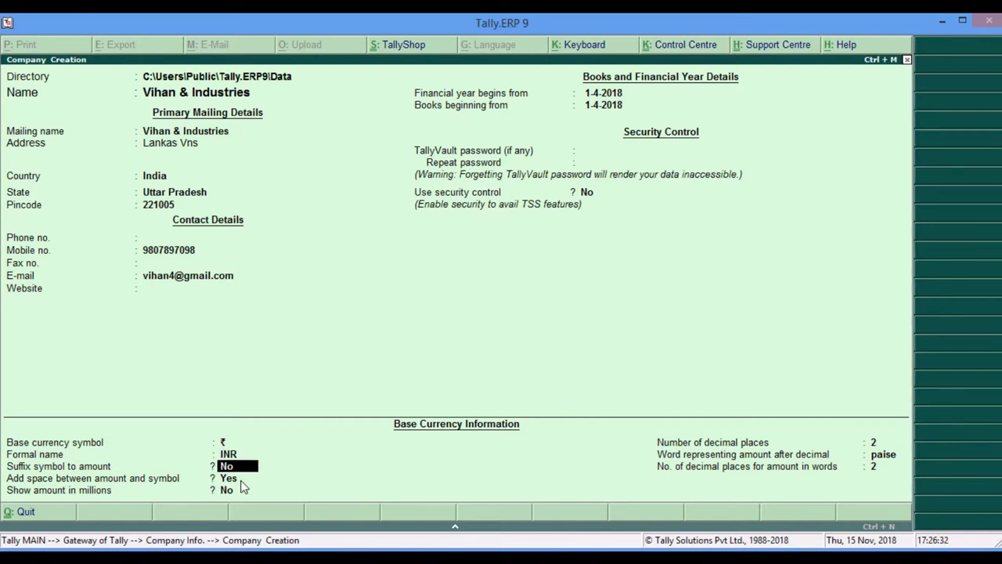
pyautogui.press('Return')
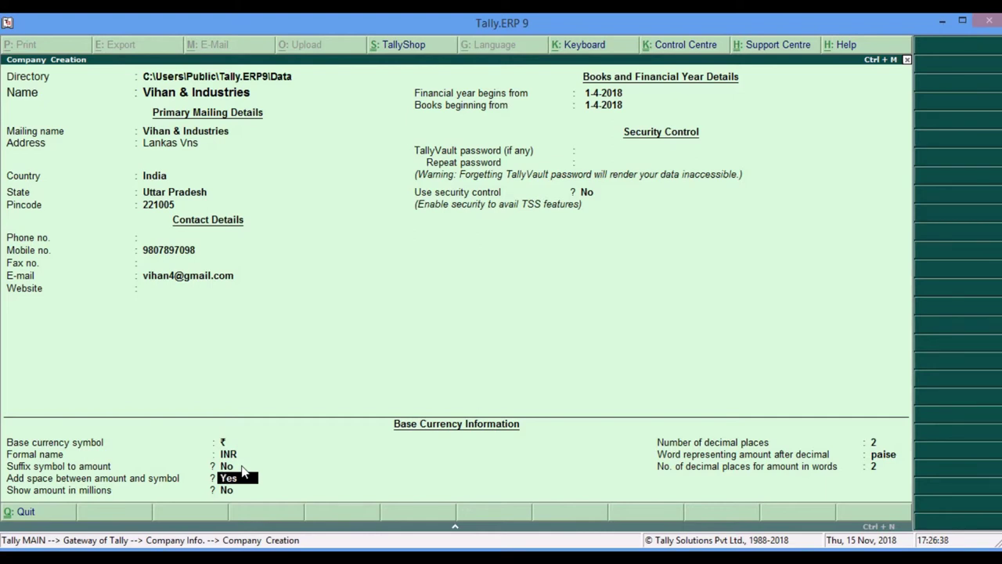
pyautogui.press('Return')
pyautogui.press('Return')
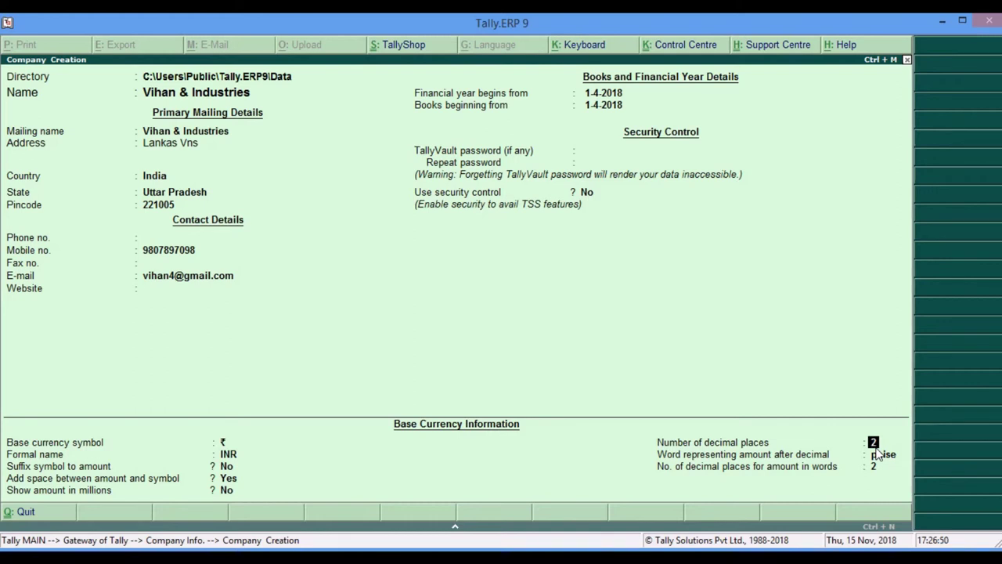
pyautogui.press('Return')
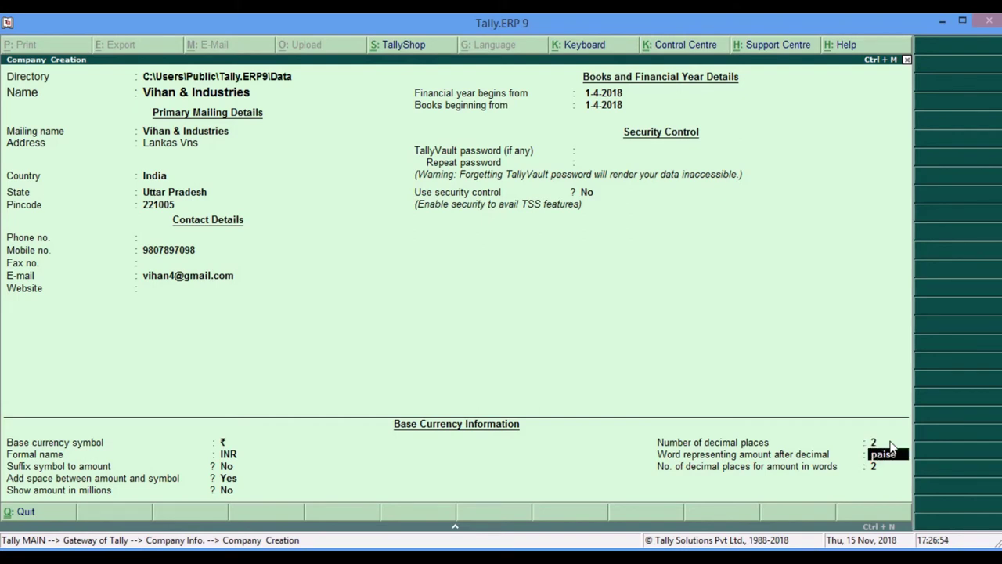
pyautogui.press('Return')
pyautogui.press('Return')
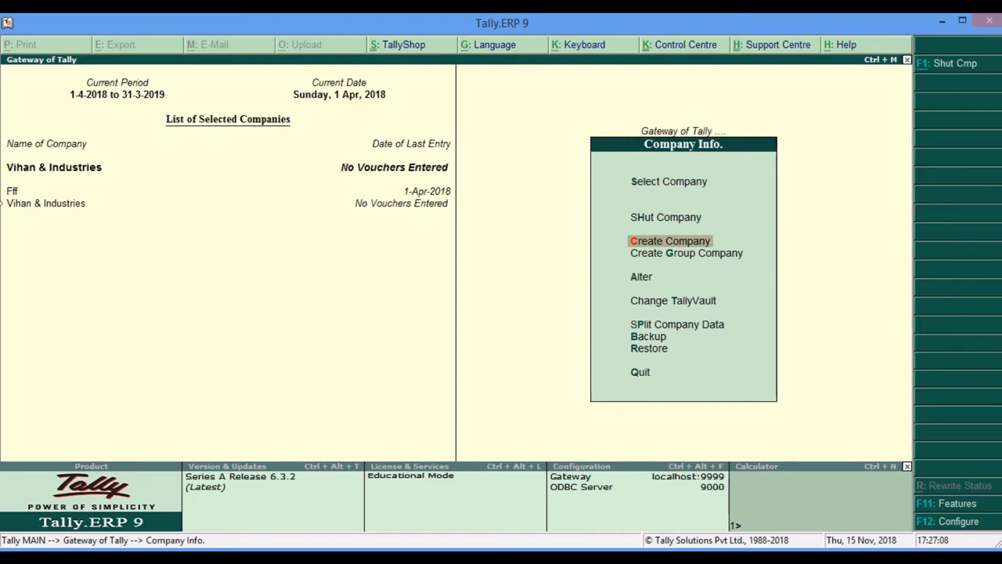
# Shut the company Fff from the Shut Company list.
pyautogui.press('Up')
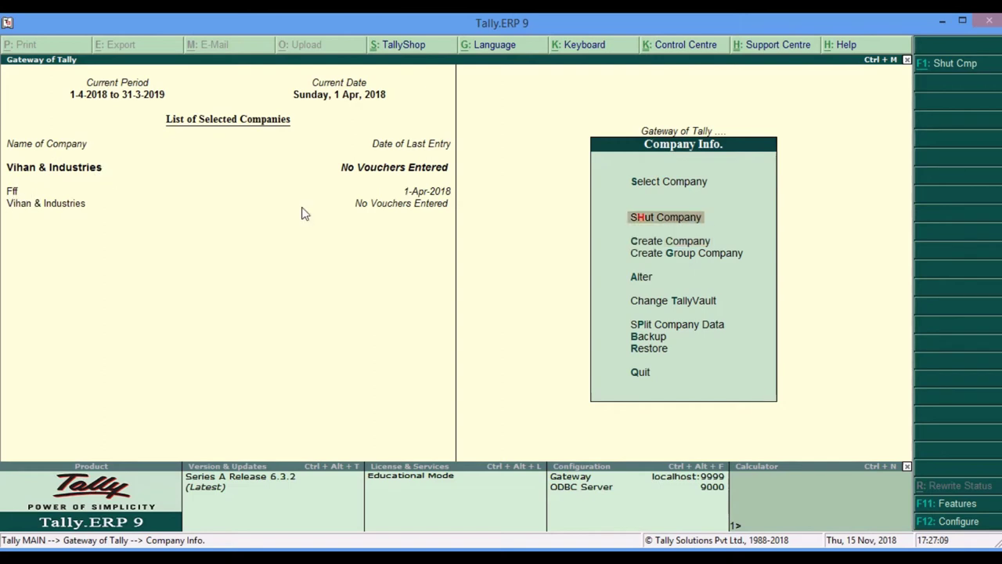
pyautogui.press('Return')
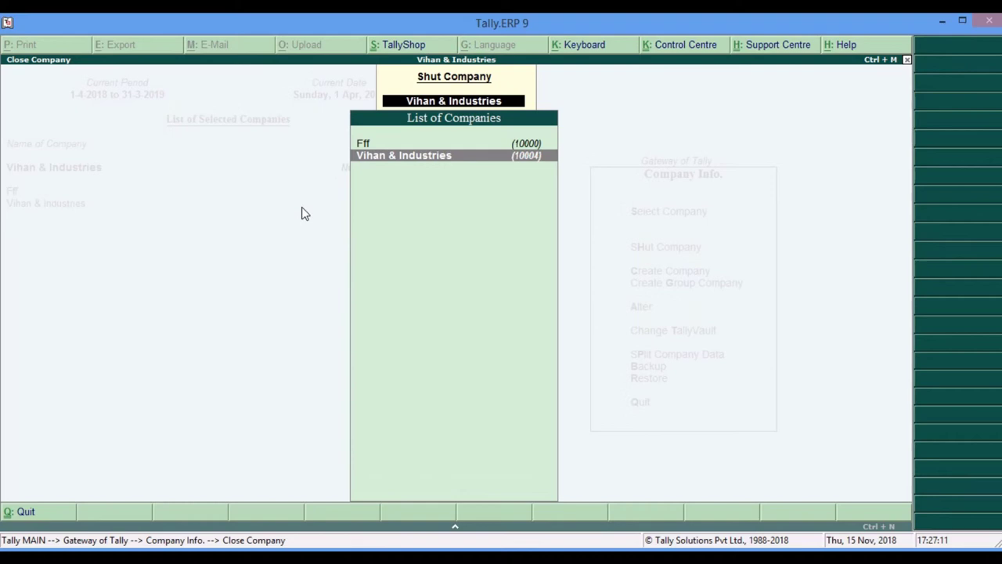
pyautogui.press('Up')
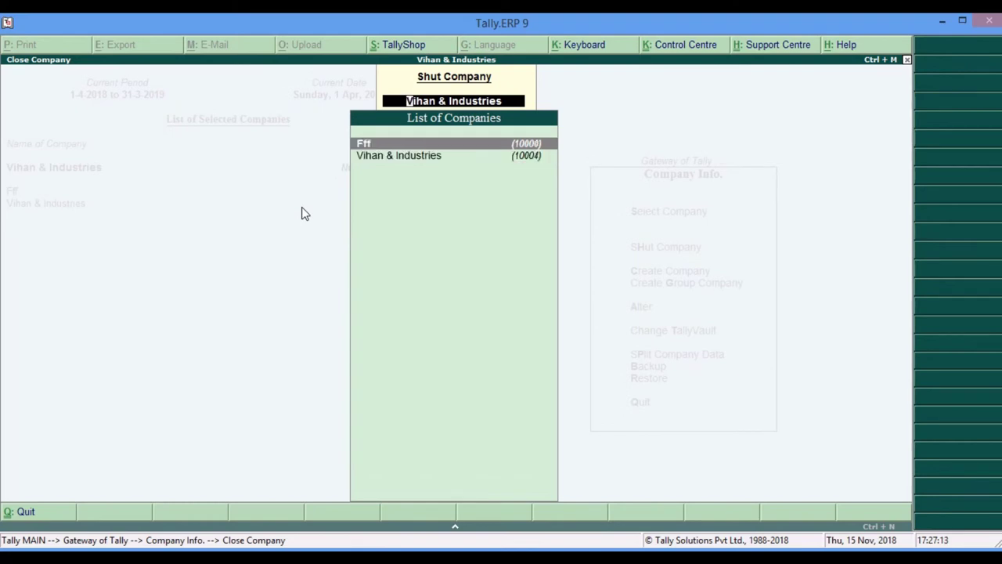
pyautogui.press('Return')
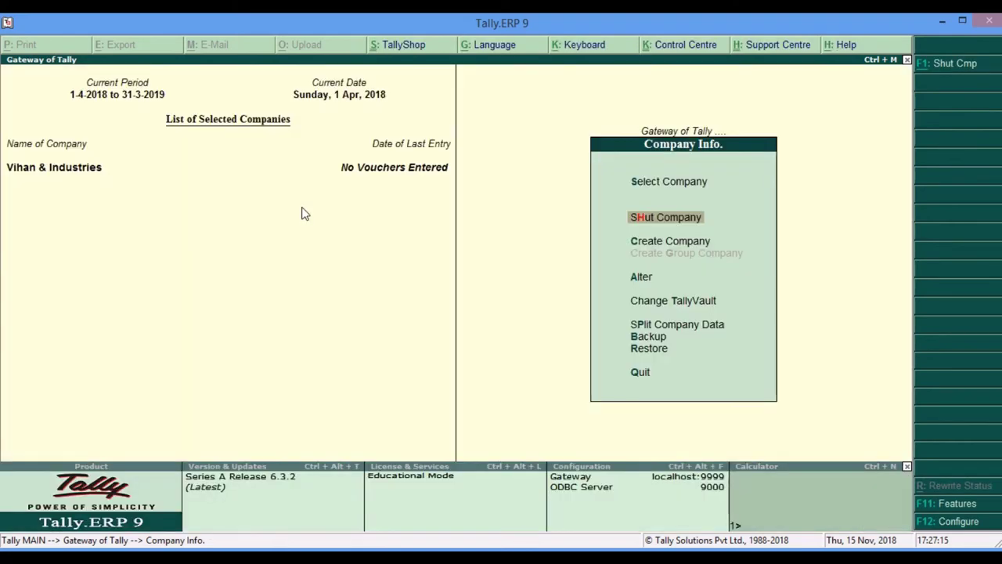